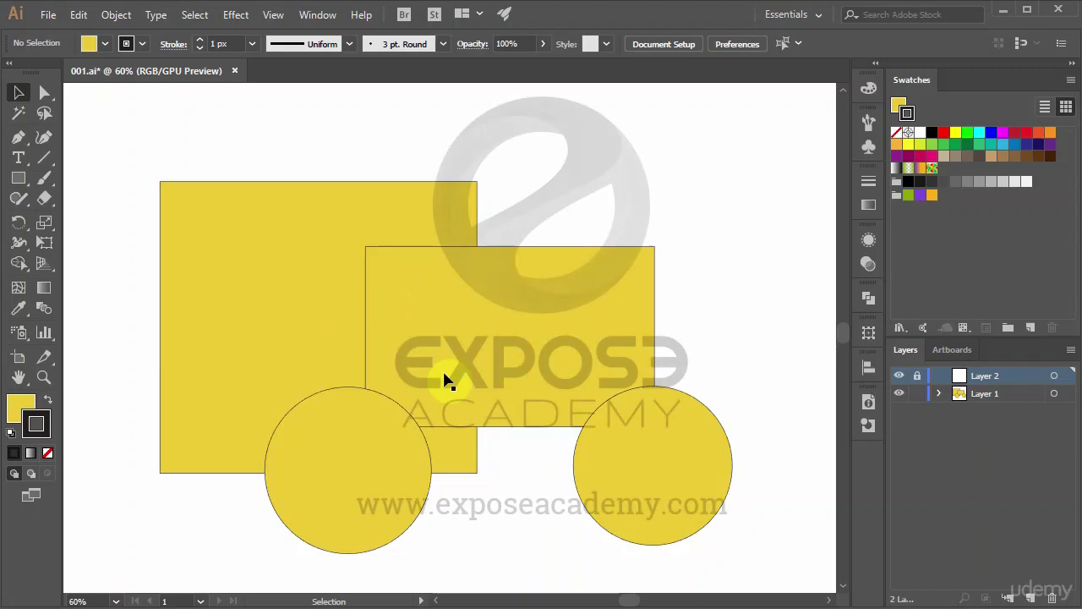
Select all four yellow shapes and merge each circle into its overlapping rectangle with Shape Builder
left_click(19, 263)
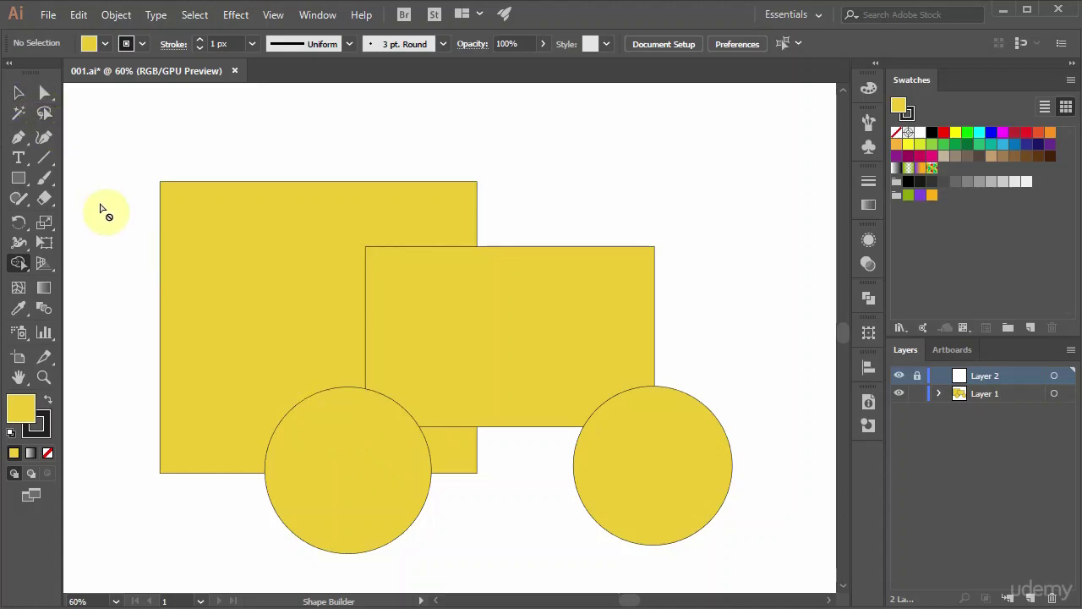
key("ctrl")
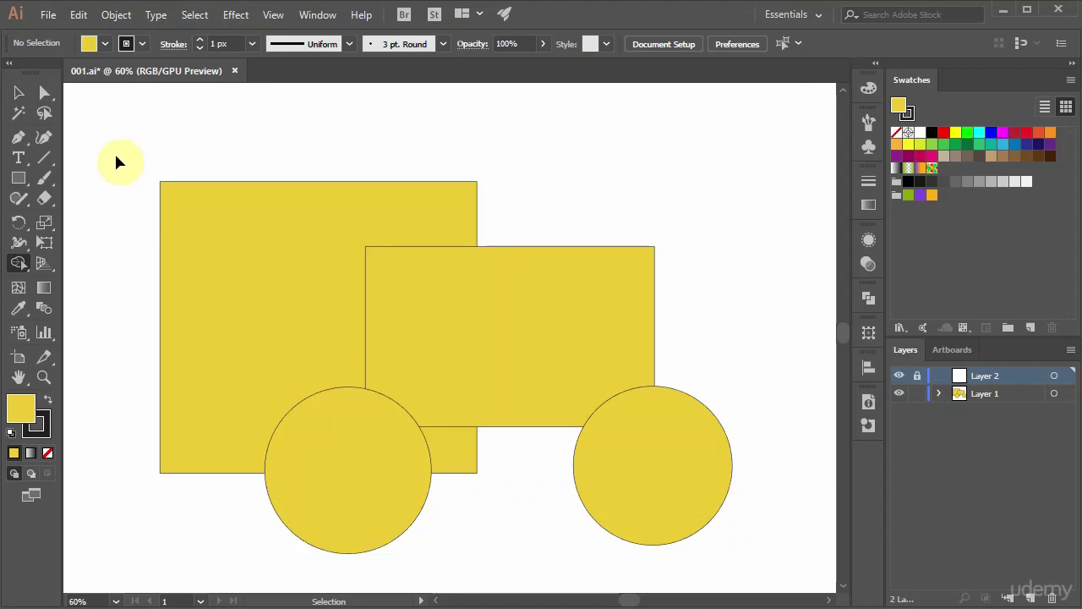
left_click_drag(363, 324, 774, 577)
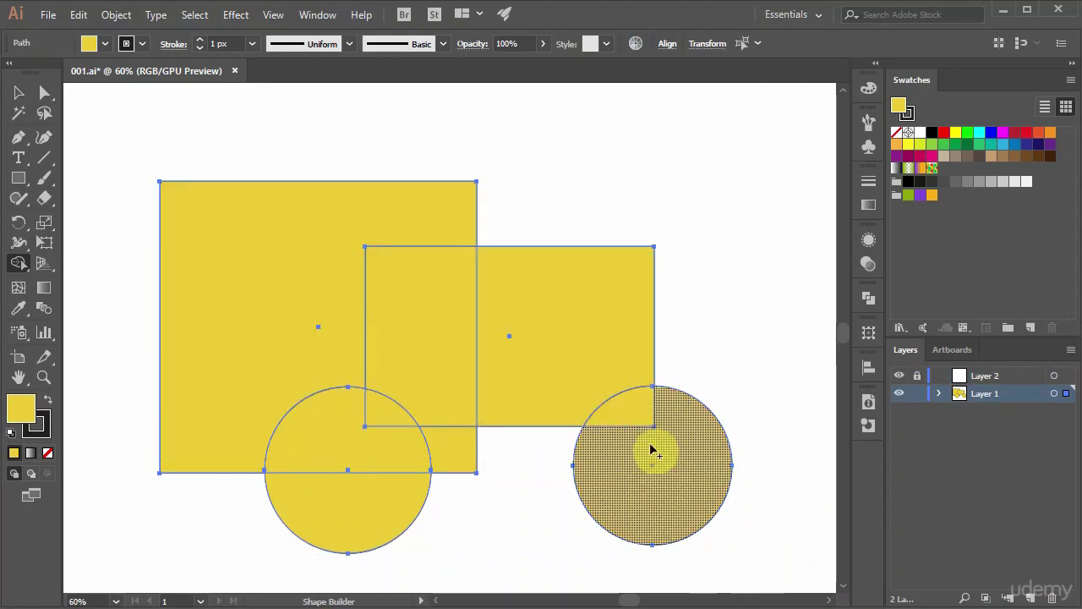
left_click_drag(640, 445, 623, 421)
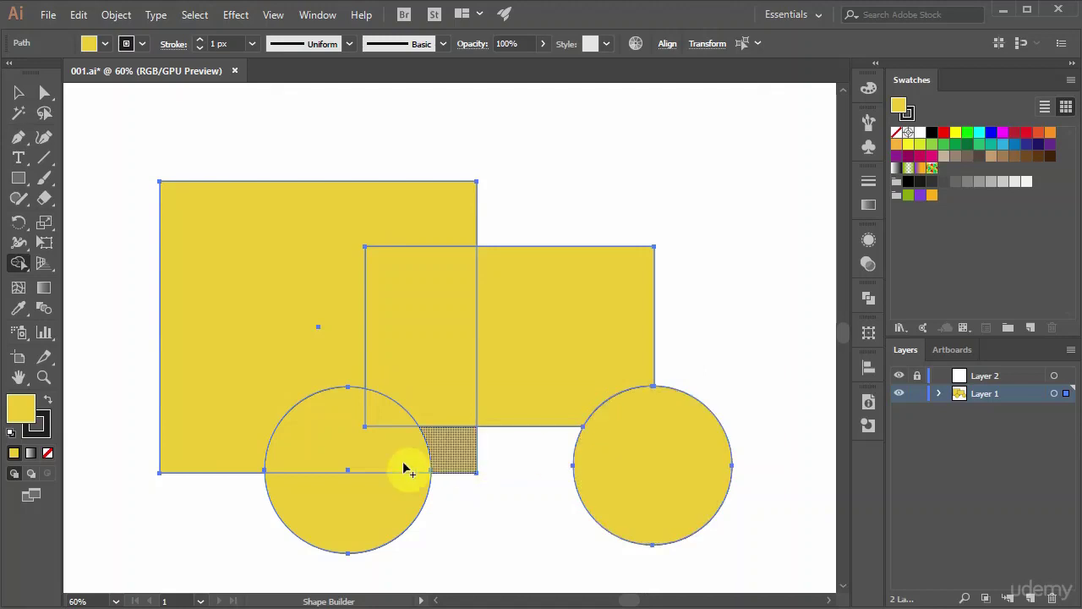
left_click_drag(368, 514, 379, 425)
Undo the merges, then delete the right circle's pieces and the whole left circle with Shape Builder
key("v")
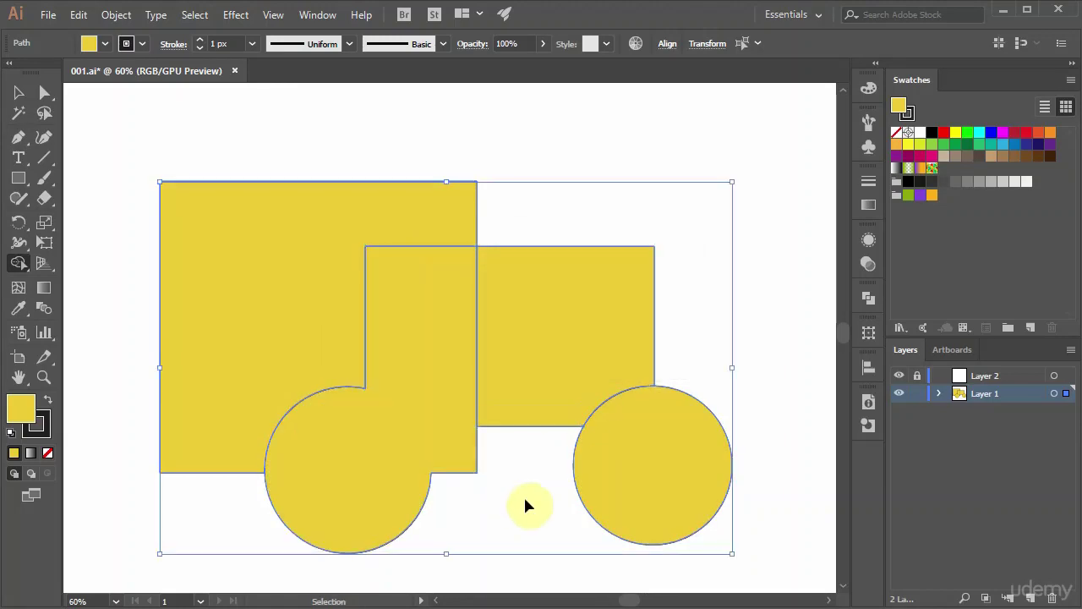
key("ctrl+z")
key("ctrl+z")
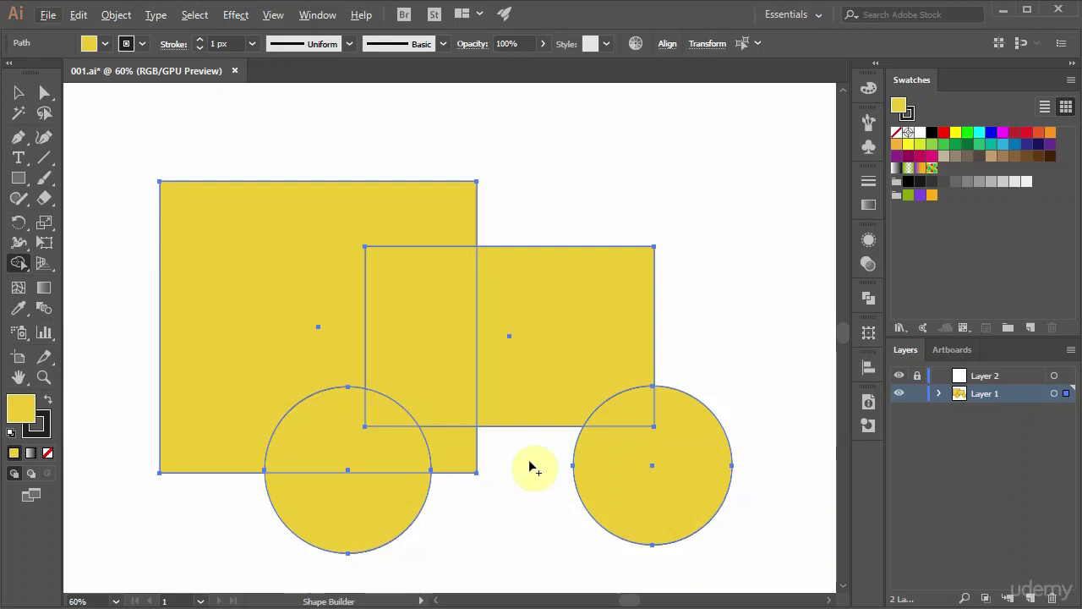
left_click(633, 440, "alt")
left_click(633, 424, "alt")
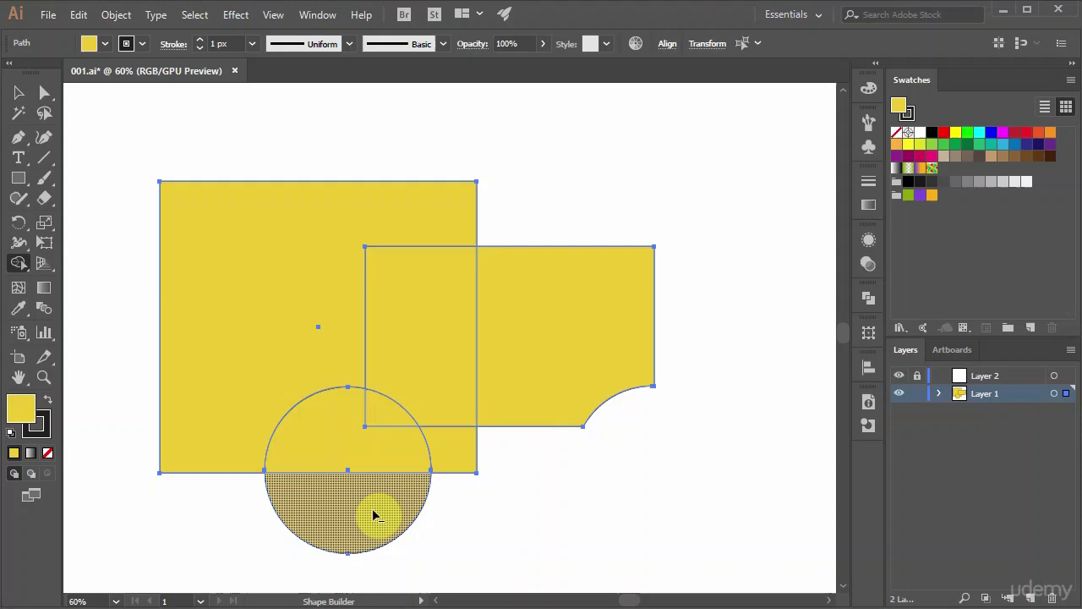
left_click_drag(374, 515, 343, 418)
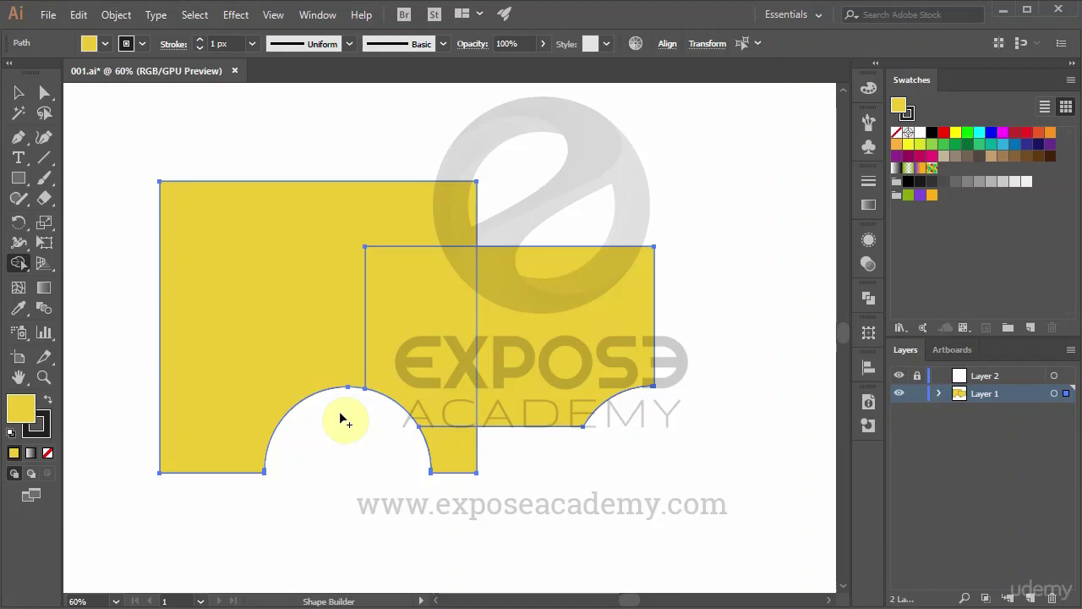
Lock and hide Layer 1, and make Layer 2 the active drawing layer
left_click(918, 395)
left_click(899, 393)
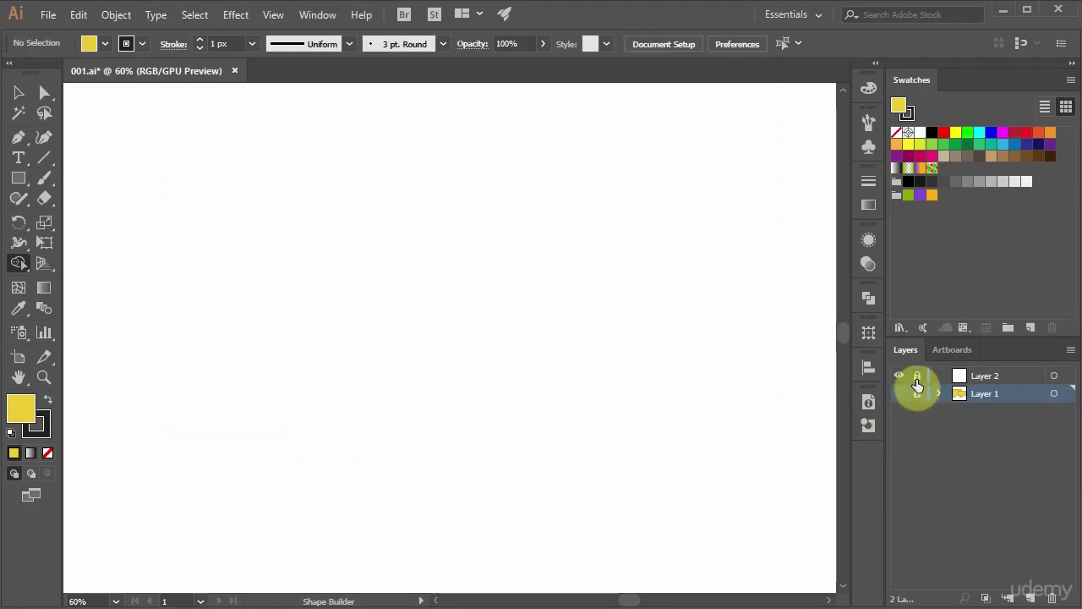
left_click(1002, 381)
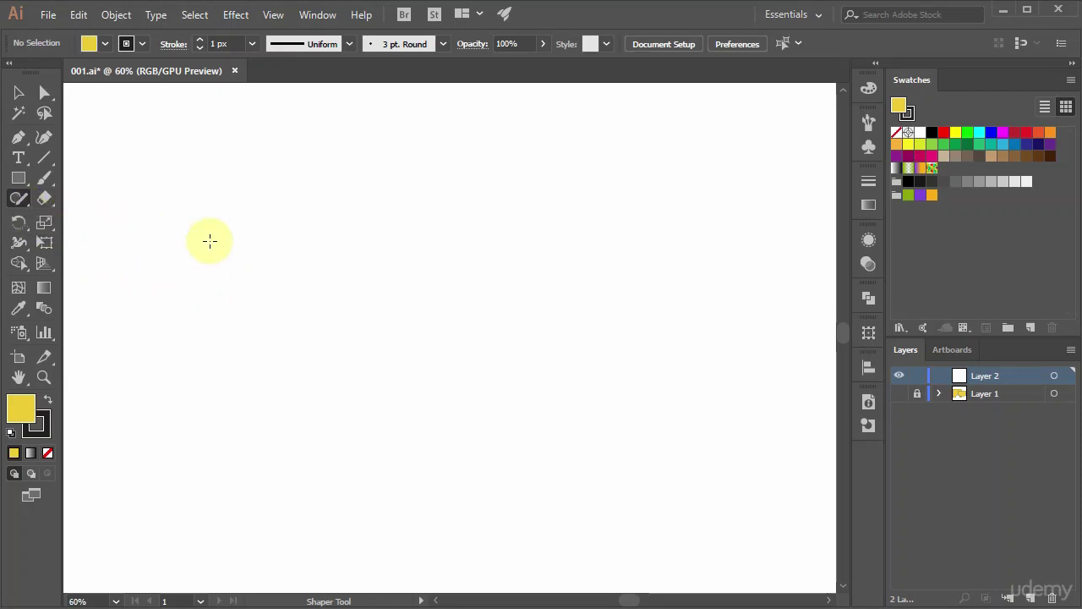
Sketch a circle, a square overlapping its lower right, and a triangle at its upper left
mouse_move(380, 222)
left_mouse_down()
mouse_move(281, 295)
mouse_move(382, 224)
left_mouse_up()
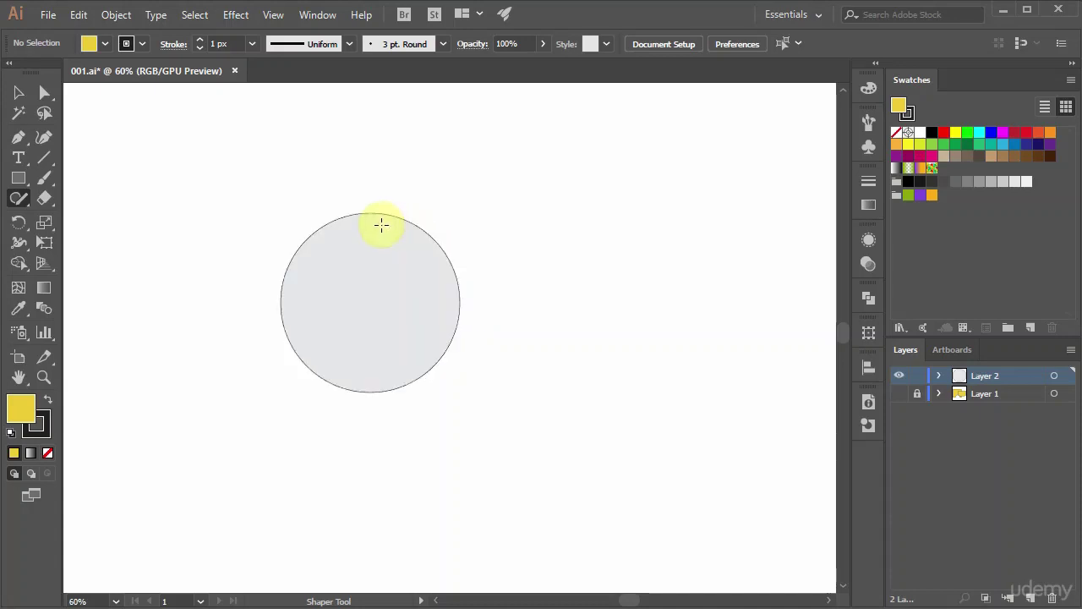
left_click(386, 304)
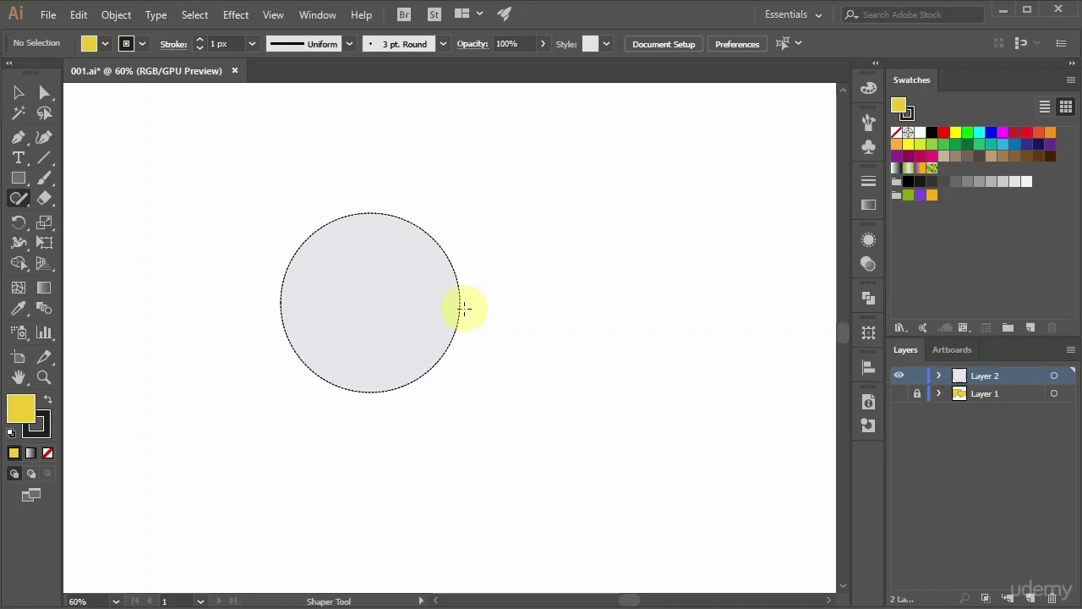
mouse_move(559, 297)
left_mouse_down()
mouse_move(573, 383)
mouse_move(563, 303)
left_mouse_up()
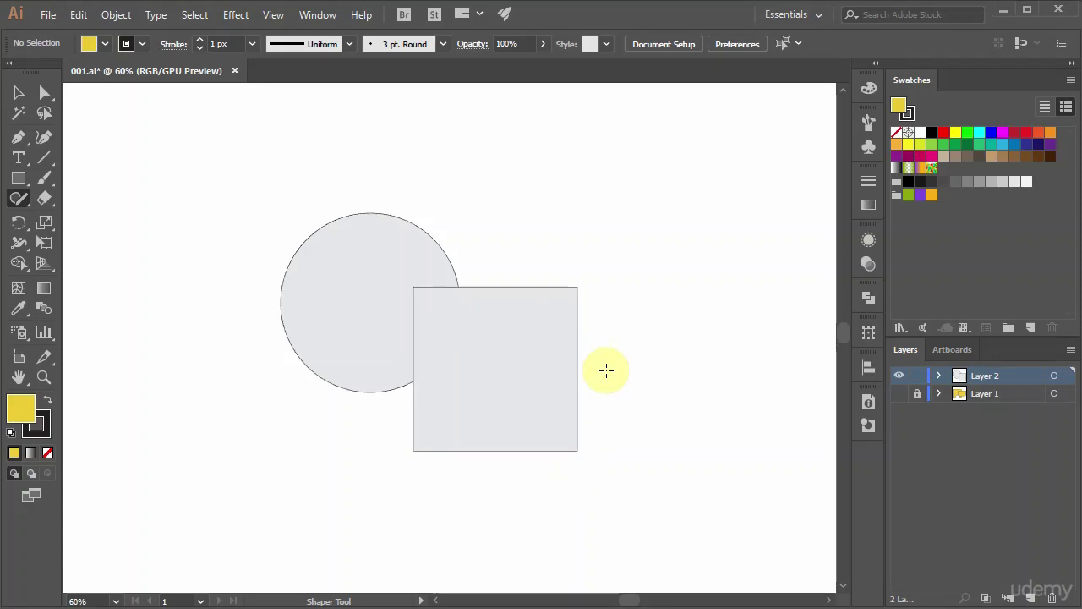
mouse_move(261, 186)
left_mouse_down()
mouse_move(341, 283)
mouse_move(258, 184)
left_mouse_up()
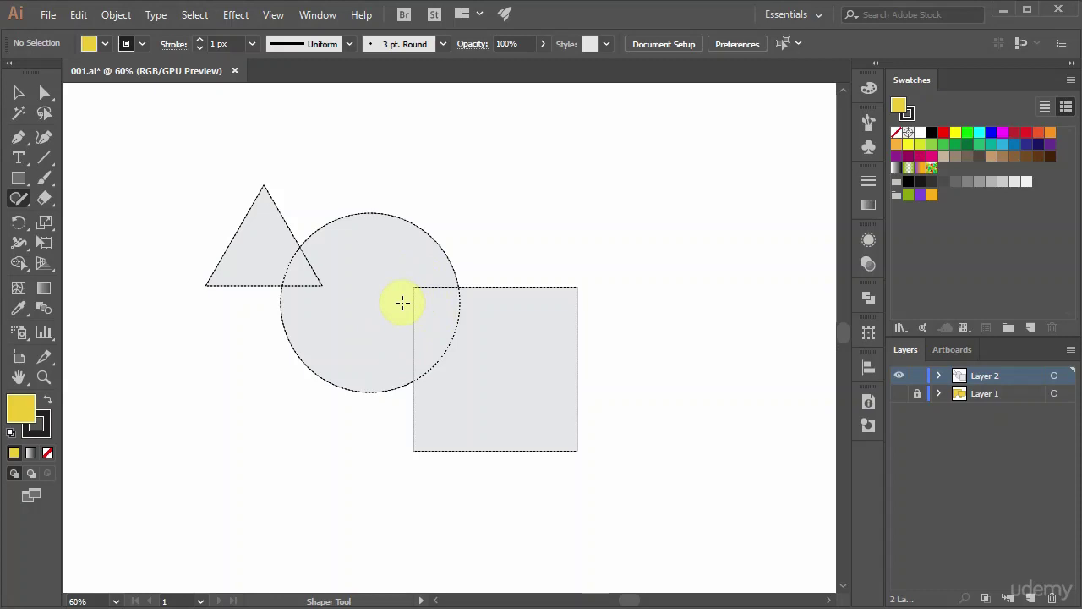
Merge the circle and square, then scribble out the triangle to leave a wedge notch
left_click_drag(425, 316, 407, 329)
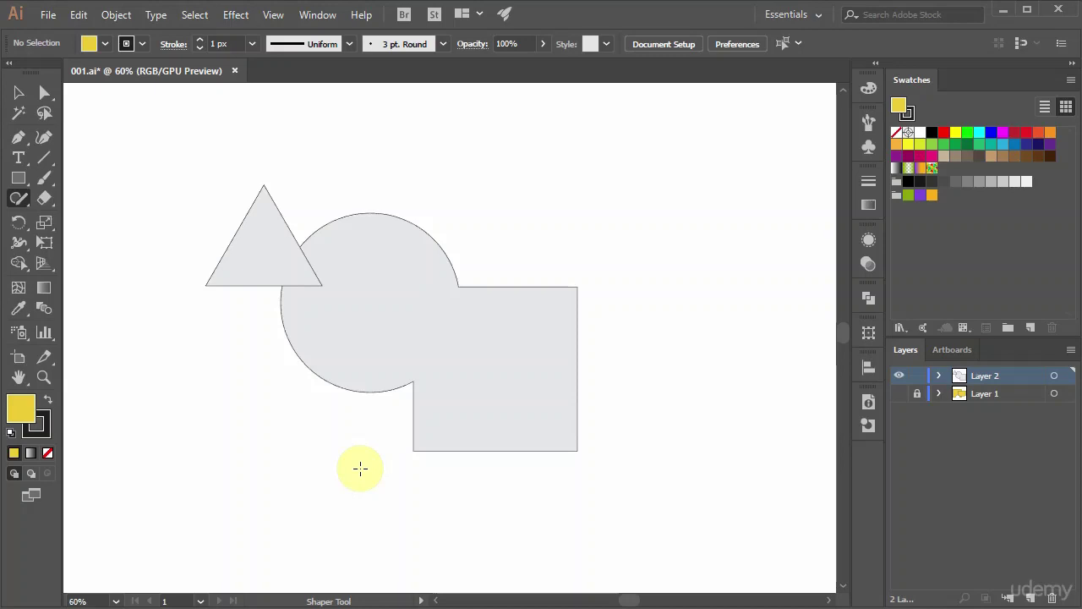
left_click(401, 324)
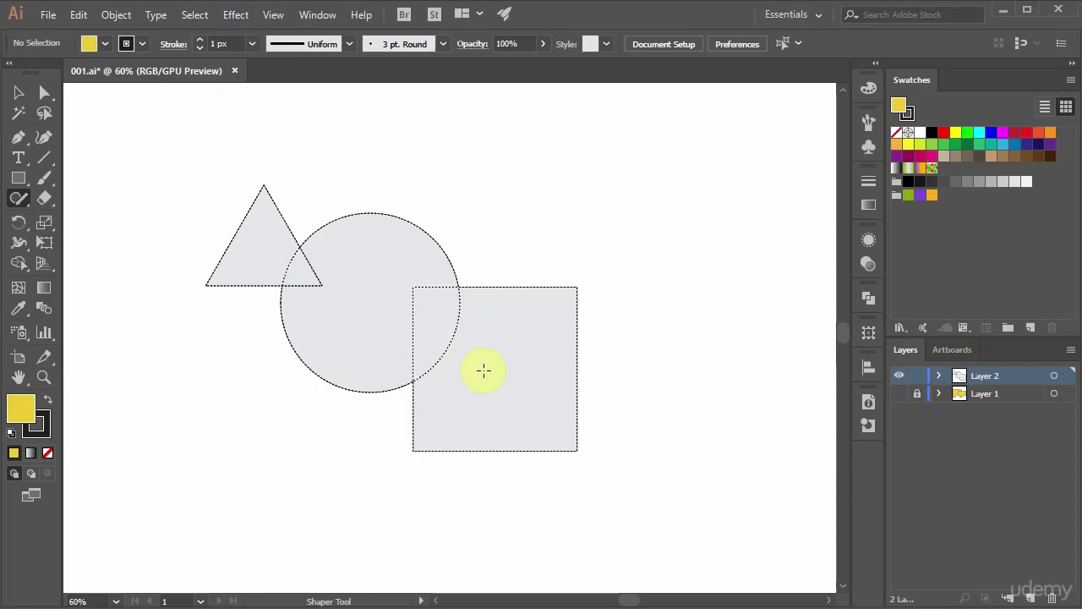
left_click(333, 432)
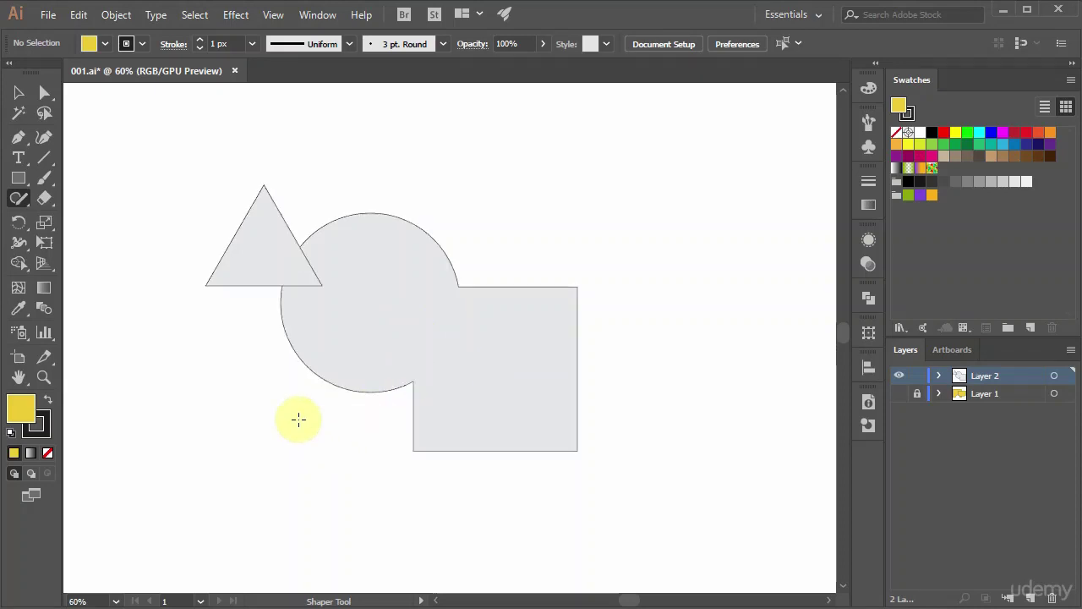
left_click(262, 252)
left_click(249, 358)
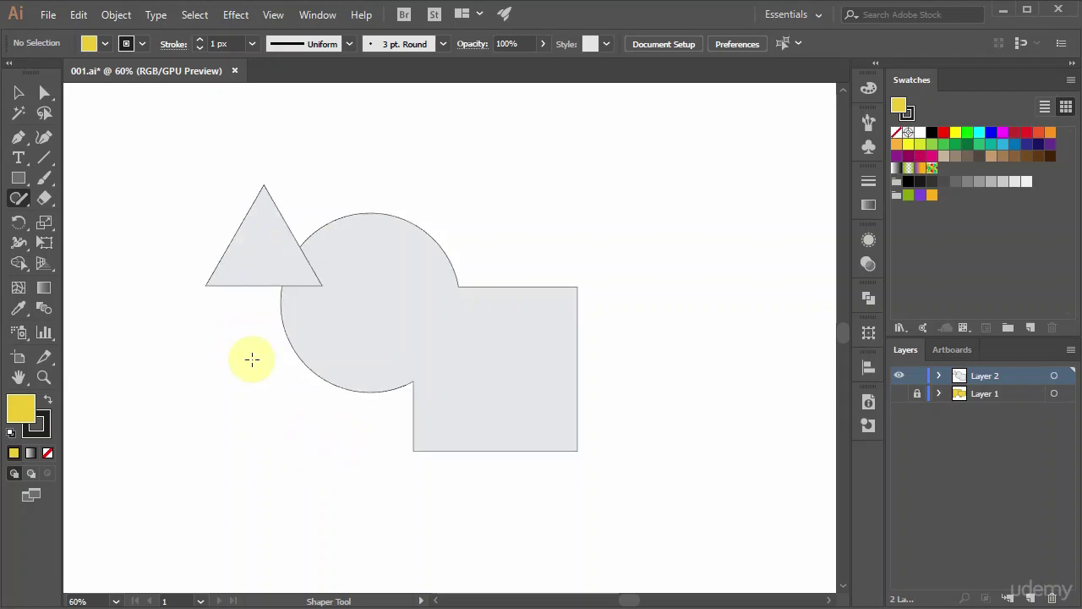
mouse_move(221, 232)
left_mouse_down()
mouse_move(241, 227)
mouse_move(296, 272)
left_mouse_up()
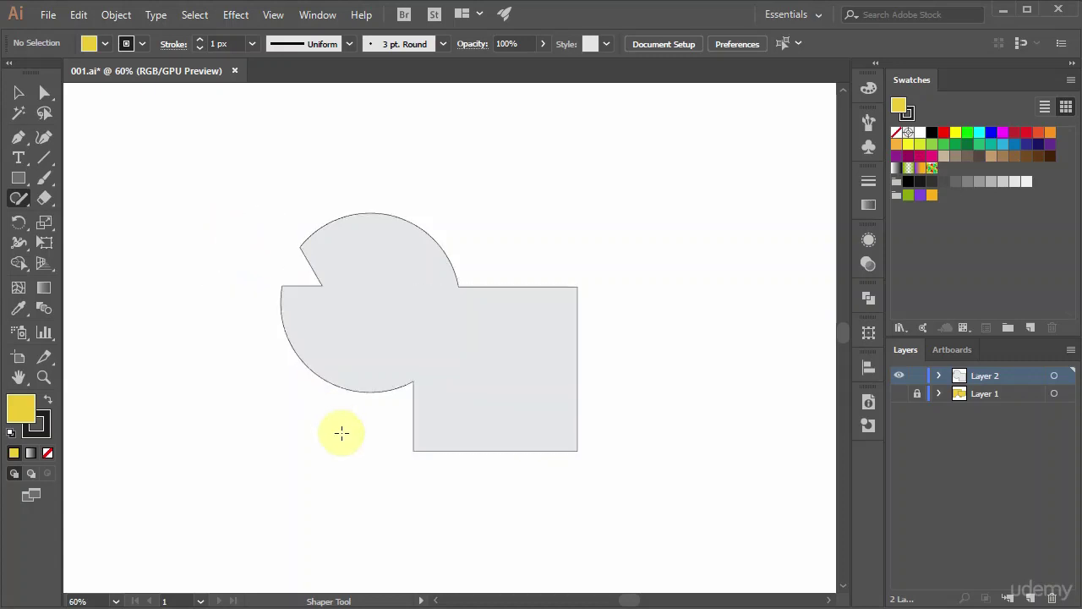
Select the merged Shaper Group with the Selection tool and enter isolation mode
left_click(339, 362)
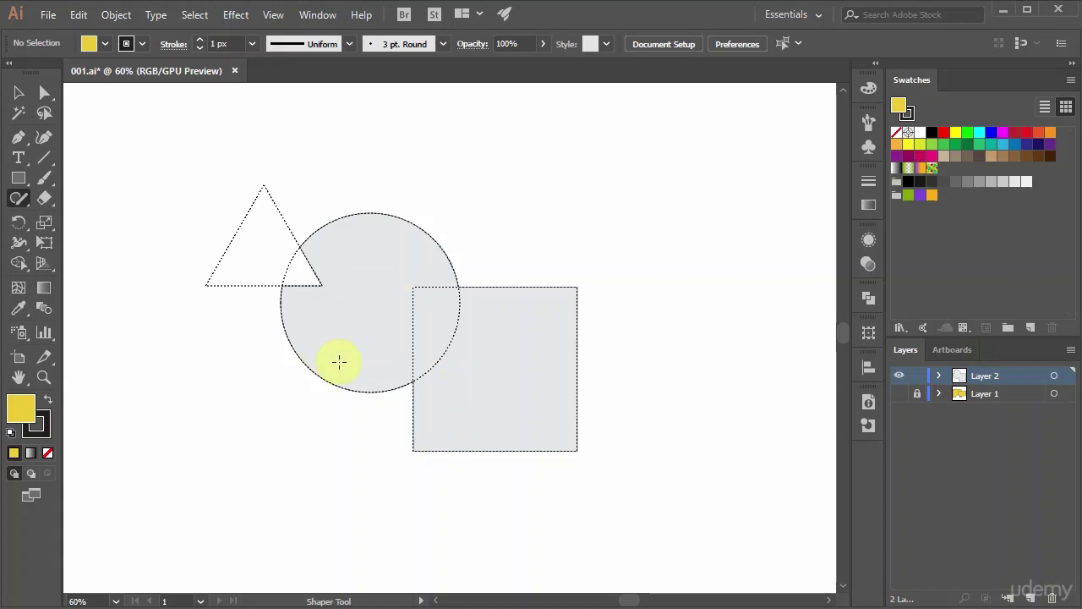
key("v")
left_click(360, 349)
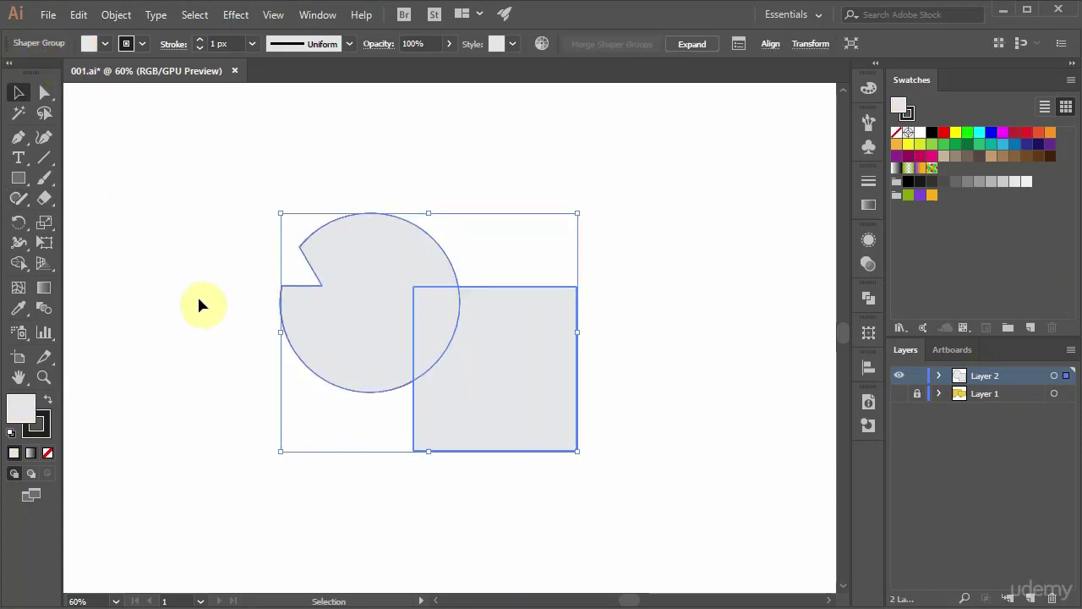
double_click(358, 356)
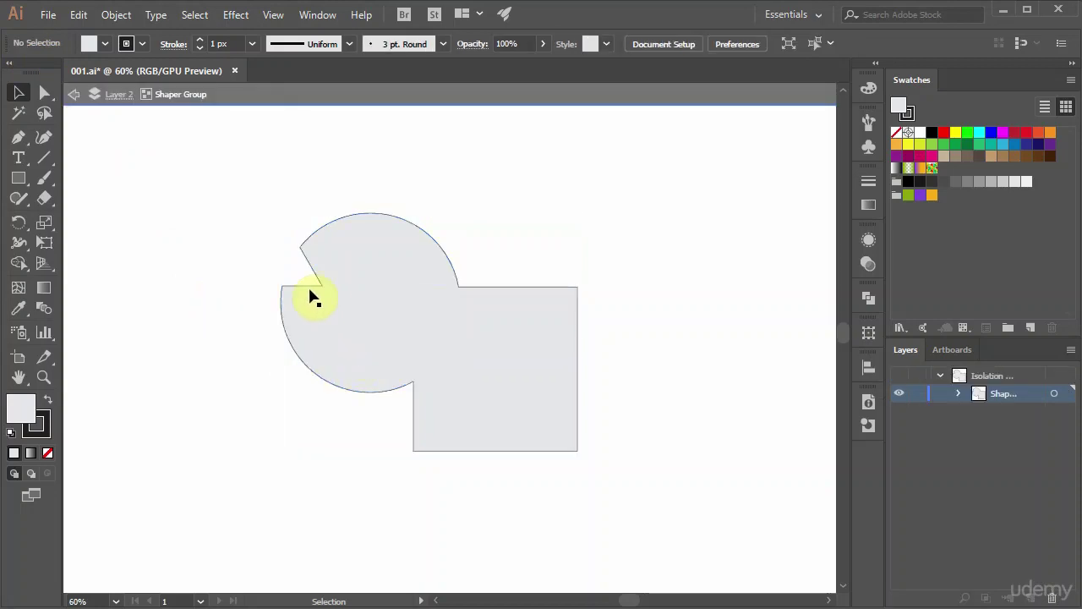
Move the triangle down, the rectangle and circle slightly up, then exit isolation mode
left_click_drag(262, 253, 271, 266)
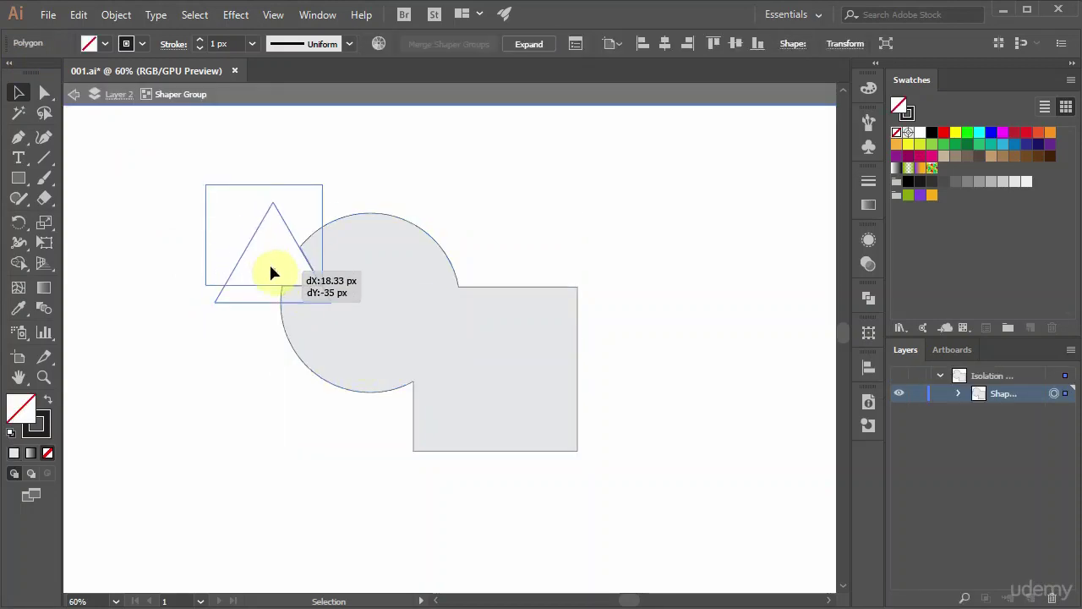
left_click(461, 407)
left_click_drag(495, 381, 495, 355)
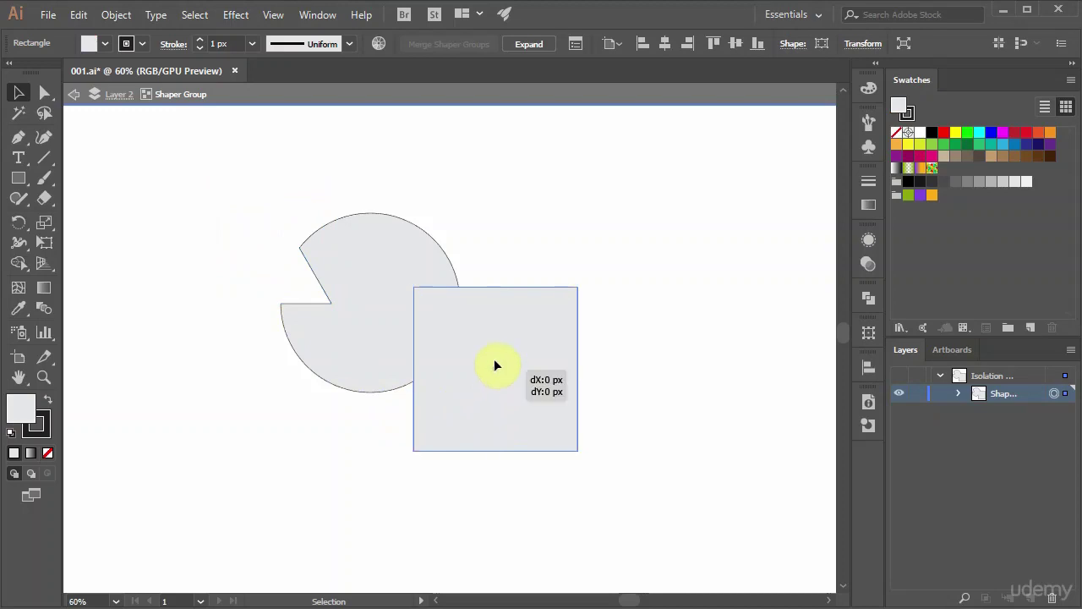
left_click(361, 361)
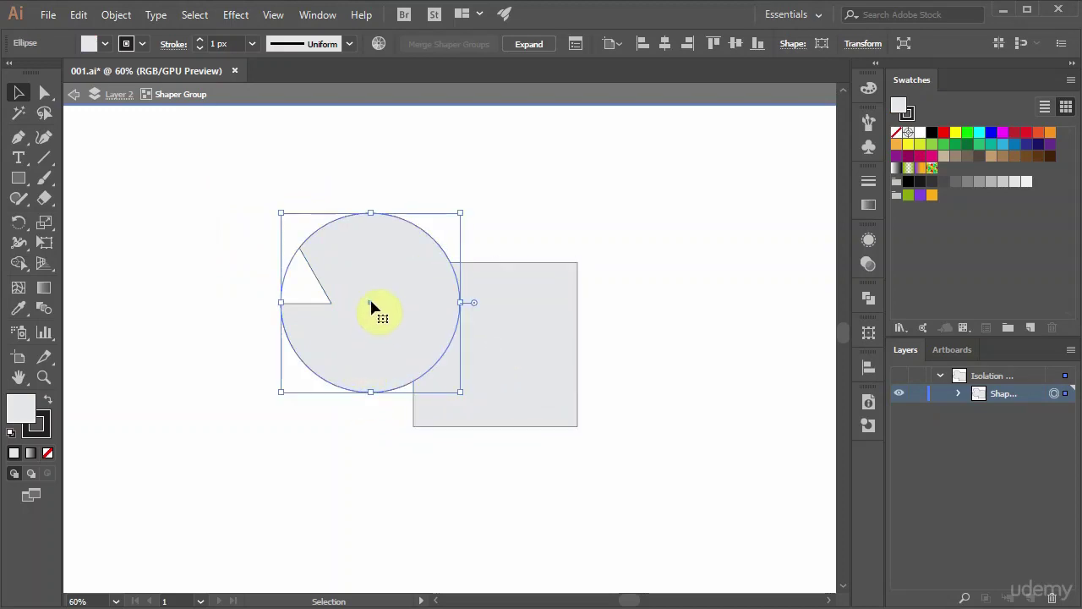
left_click_drag(372, 308, 373, 297)
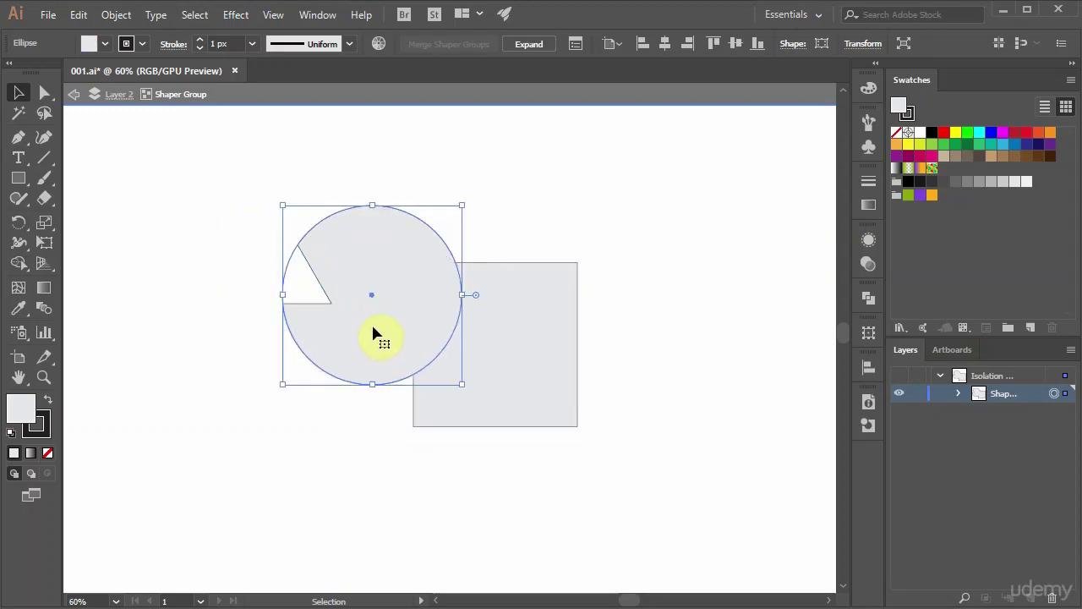
double_click(342, 423)
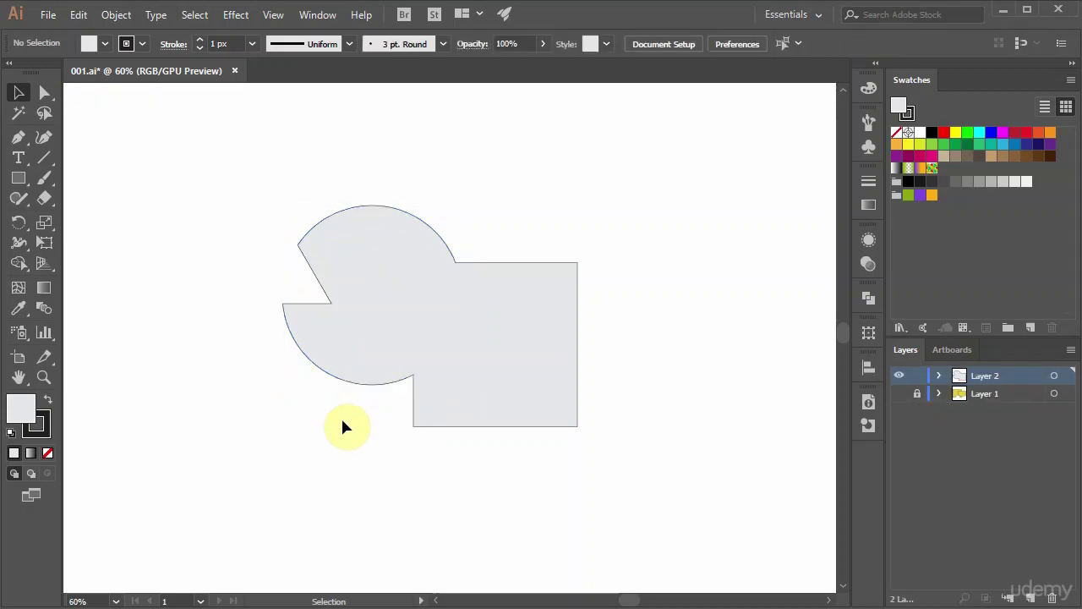
Set the merged shape's stroke to None
left_click(355, 382)
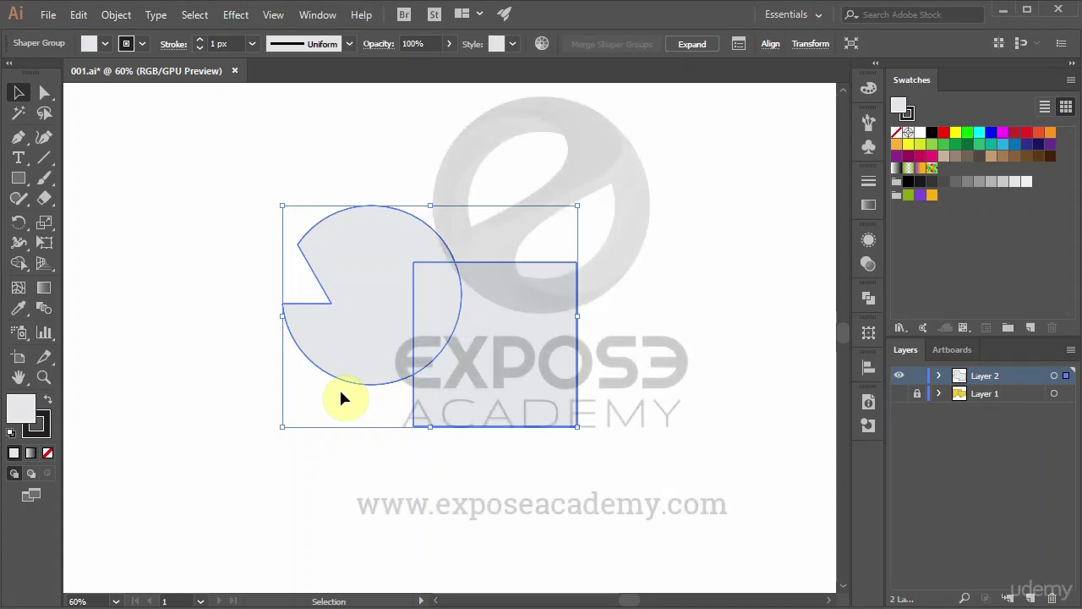
left_click(42, 431)
left_click(48, 454)
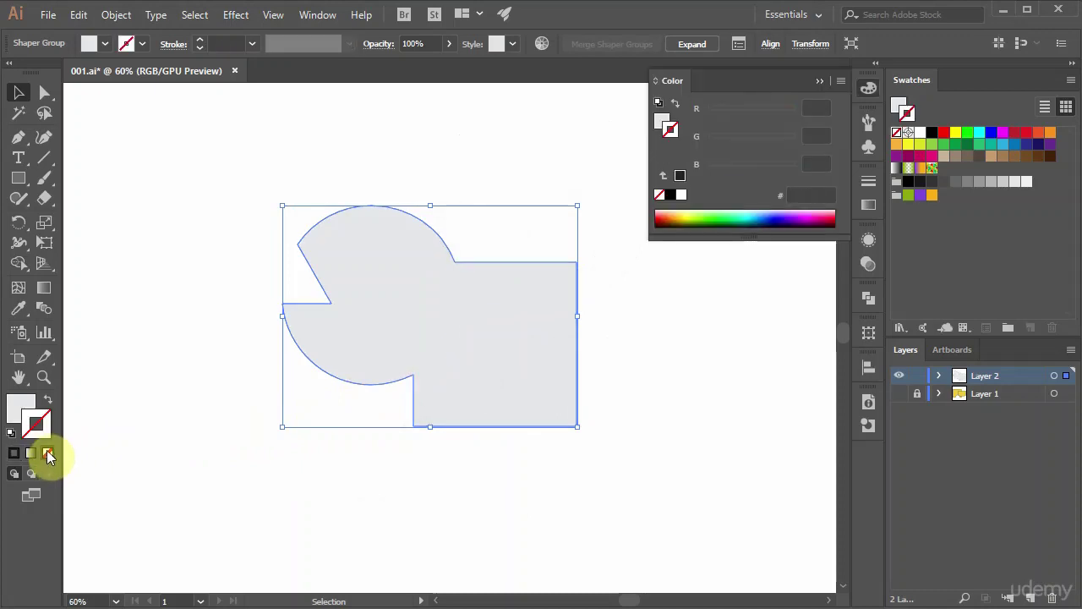
Expand the merged shape into a plain path with Object > Expand
left_click(116, 15)
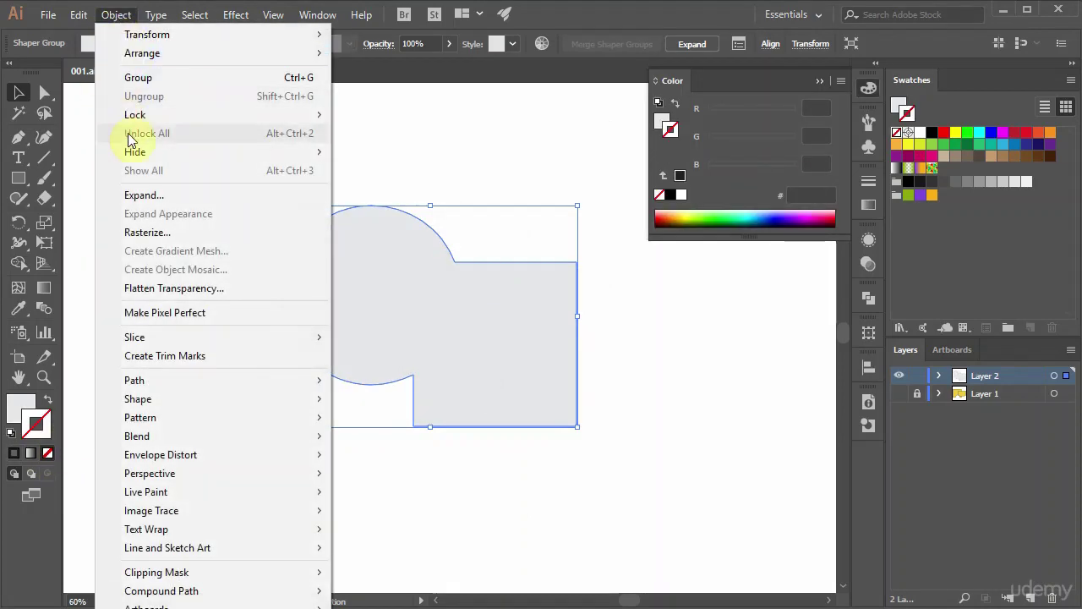
left_click(135, 201)
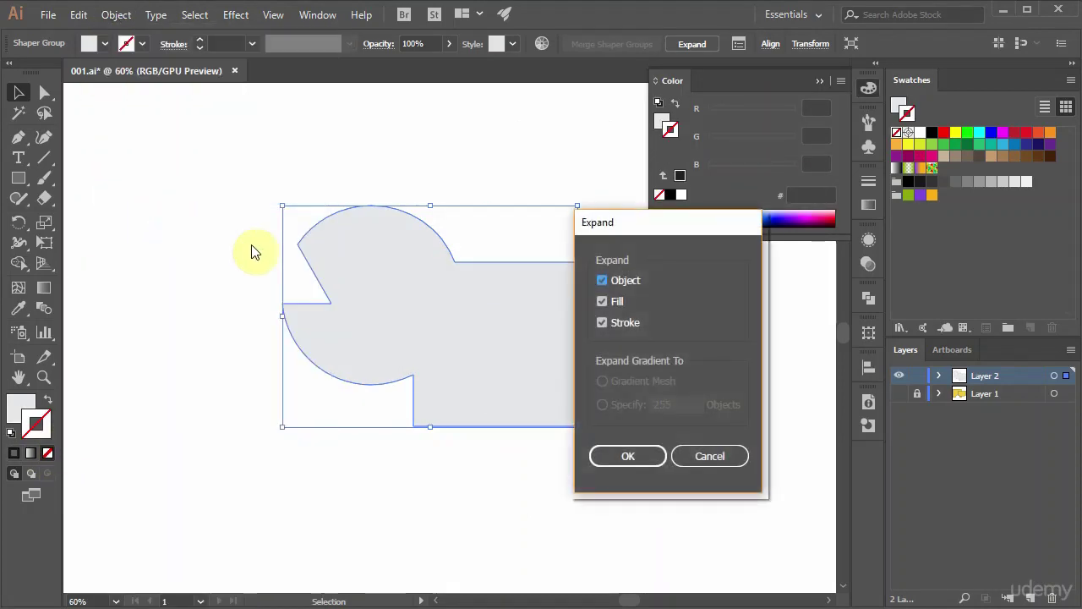
left_click(618, 453)
left_click(620, 440)
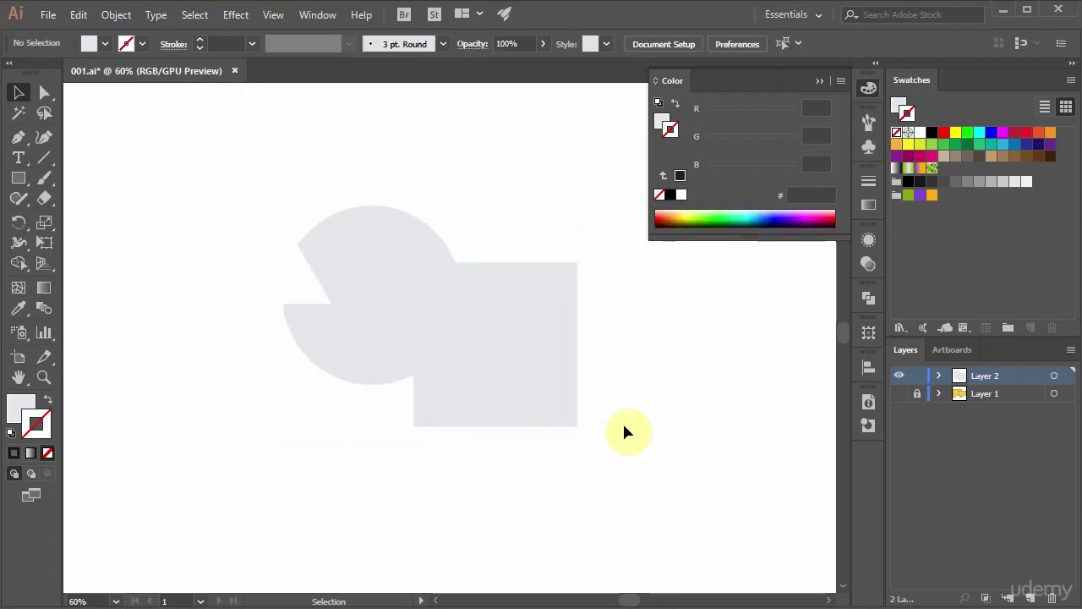
Drag the circle-rectangle corner anchor up and right with Direct Selection
left_click(411, 316)
double_click(411, 316)
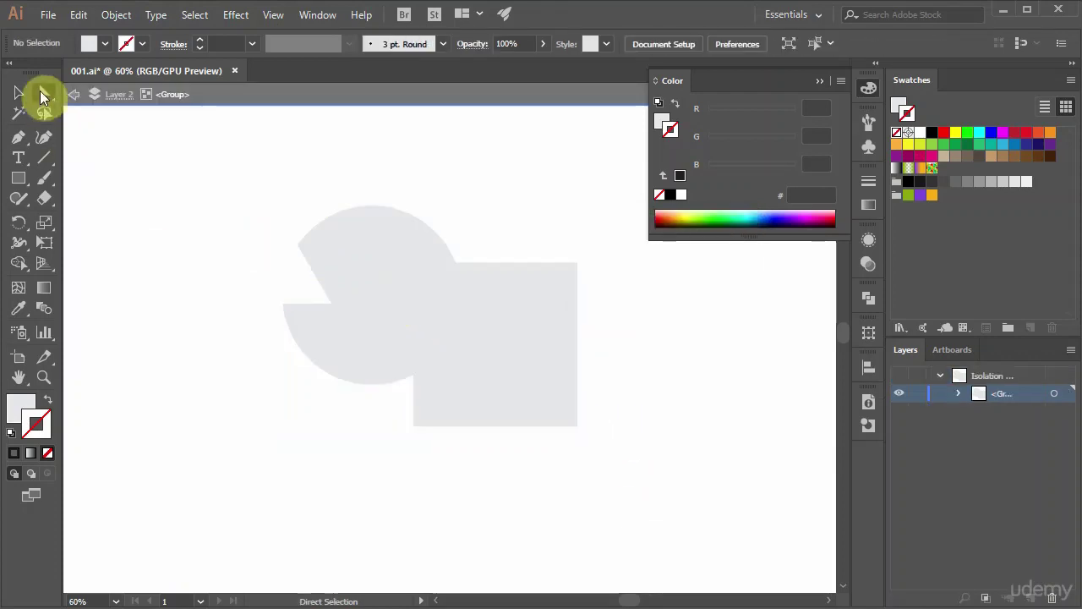
left_click(44, 93)
left_click_drag(462, 254, 489, 216)
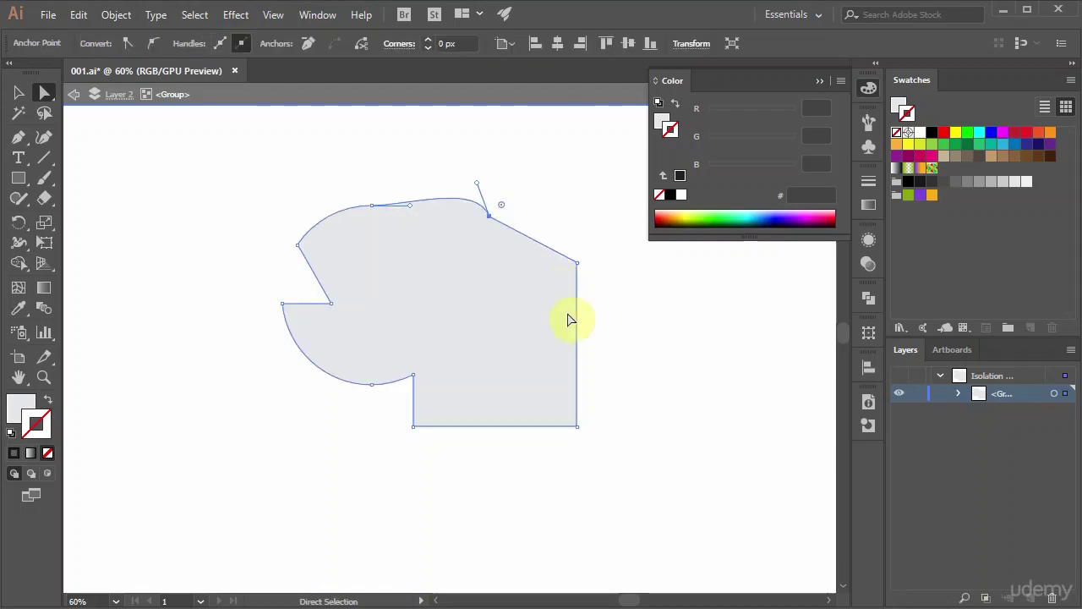